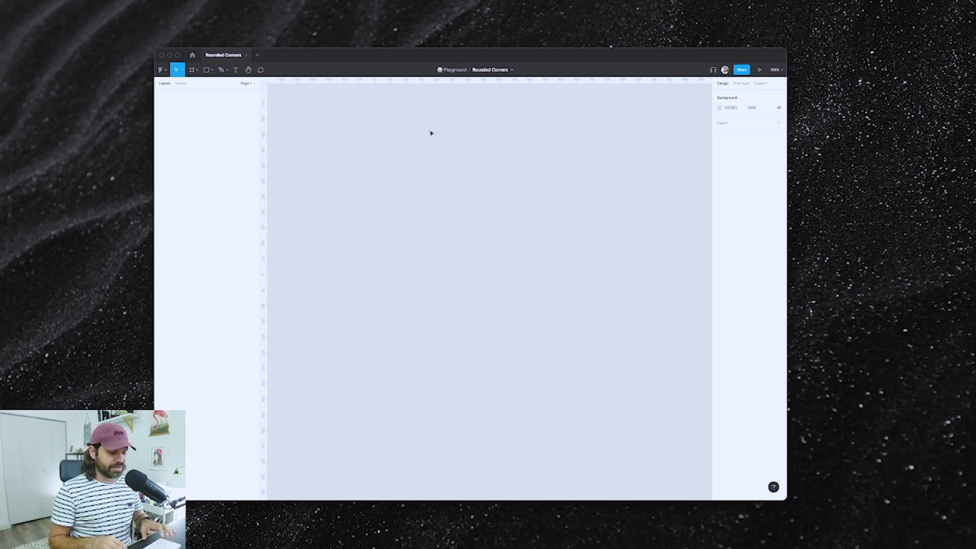
Step: Draw a 450×450 square rectangle on the canvas and zoom in on it
key("r")
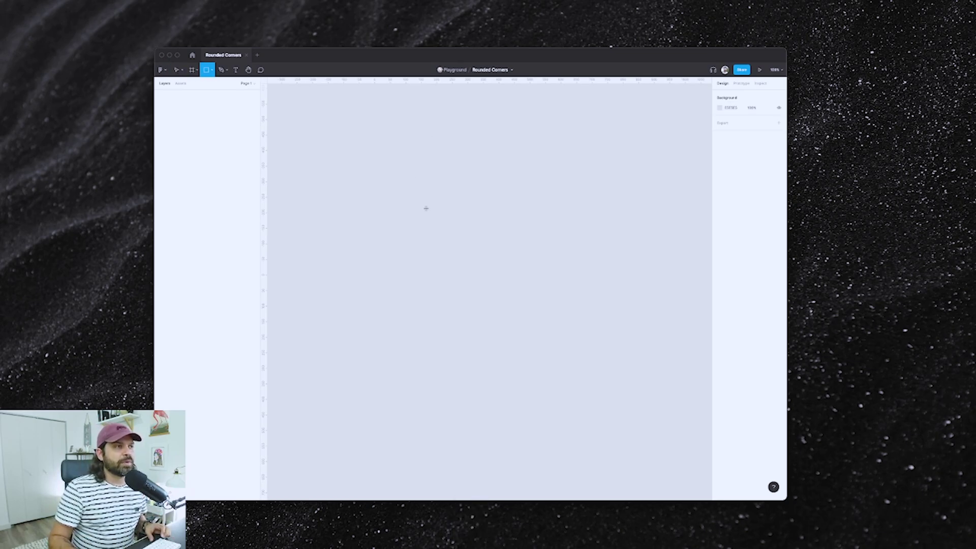
left_click_drag(414, 181, 557, 322)
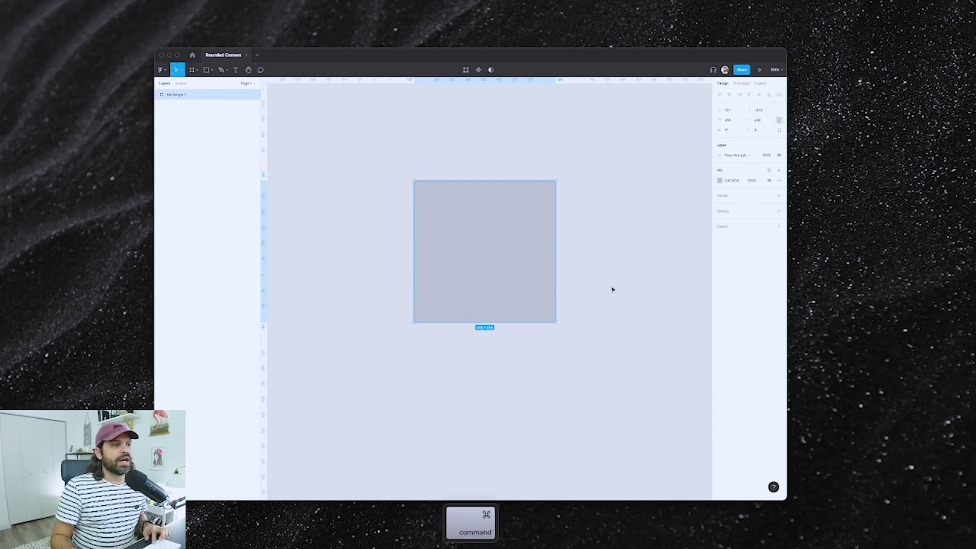
scroll(613, 293, "up", 1)
scroll(614, 292, "up", 3)
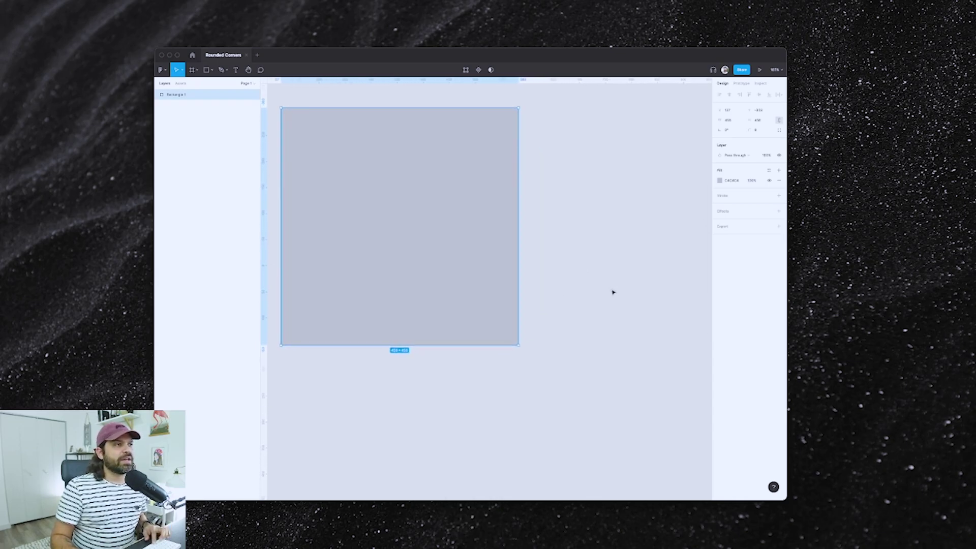
scroll(613, 292, "left", 2)
scroll(614, 293, "up", 1)
scroll(611, 290, "left", 2)
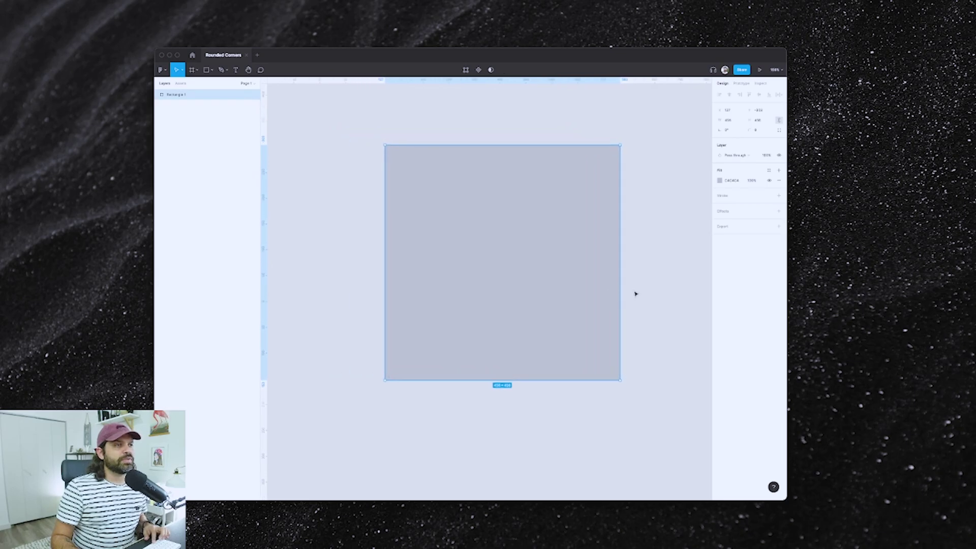
scroll(634, 292, "up", 2)
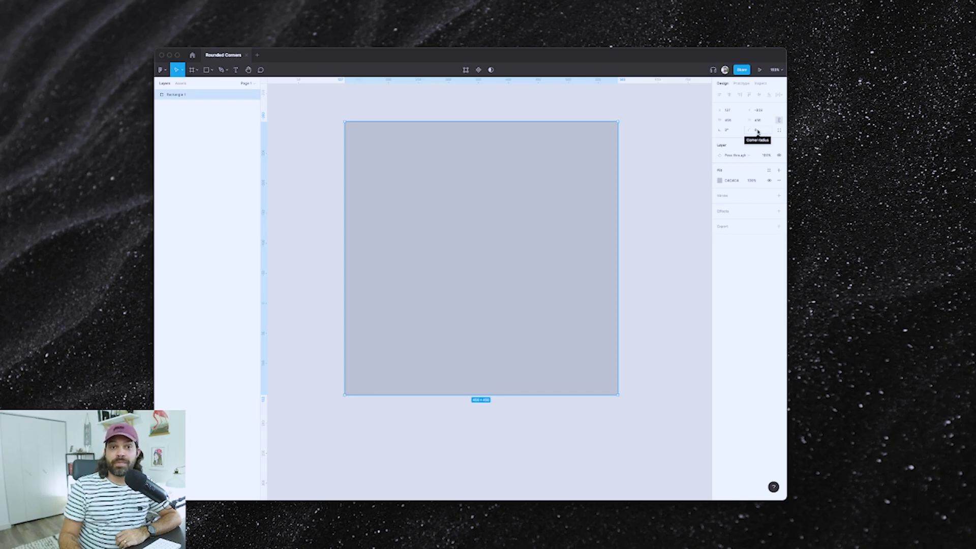
Step: Raise Rectangle 1's corner radius in large Shift+Up steps to a large rounded value
left_click(757, 131)
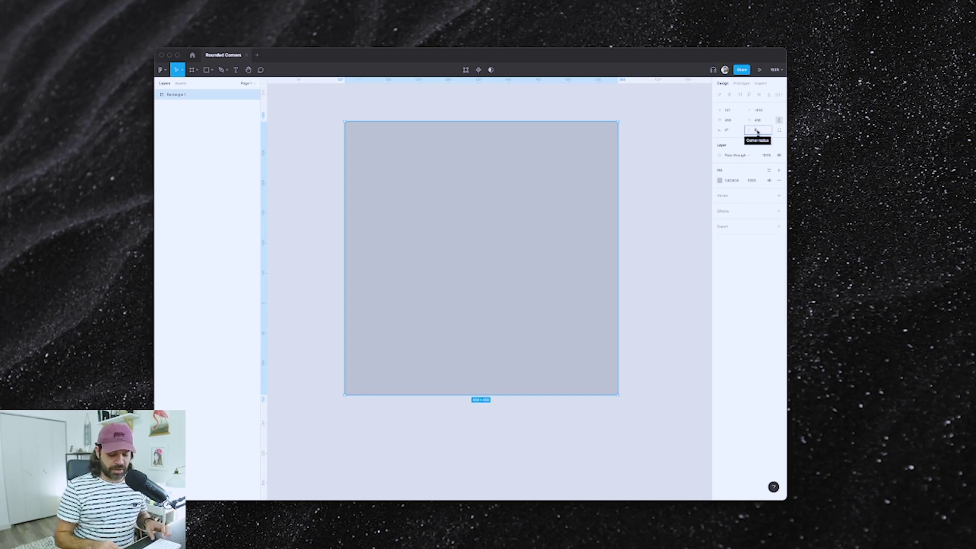
key("shift")
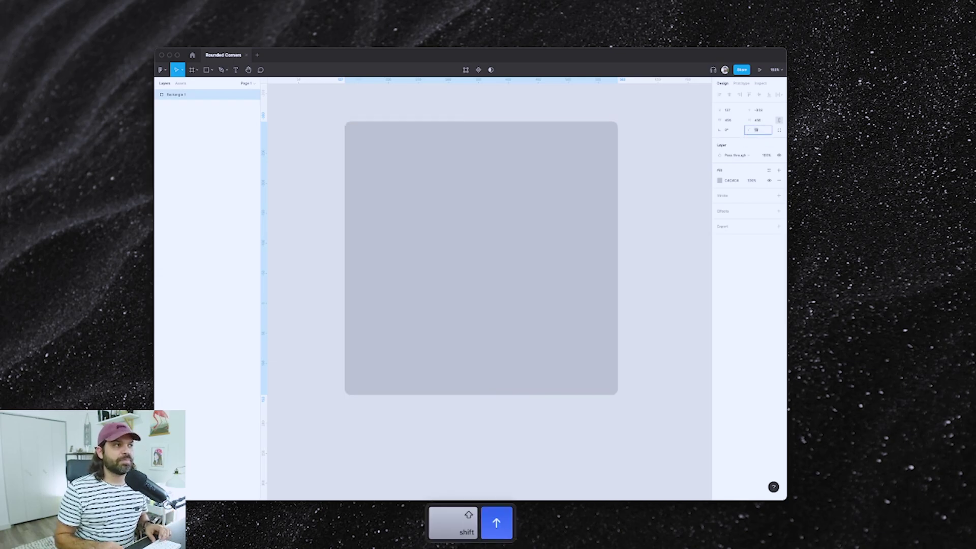
key("shift+Up")
key("shift+Up")
key("shift+Up")
key("shift+Up")
key("shift+Up")
key("shift+Up")
key("shift+Up")
key("shift+Up")
key("shift+Up")
key("shift+Up")
key("shift+Up")
key("shift+Up")
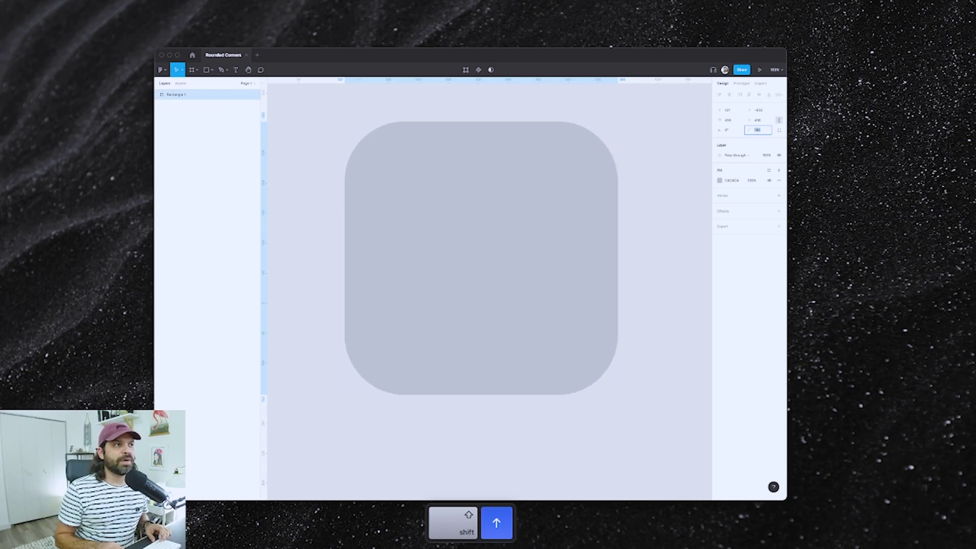
key("shift+Down")
key("shift+Down")
key("shift+Down")
key("shift+Down")
key("shift+Down")
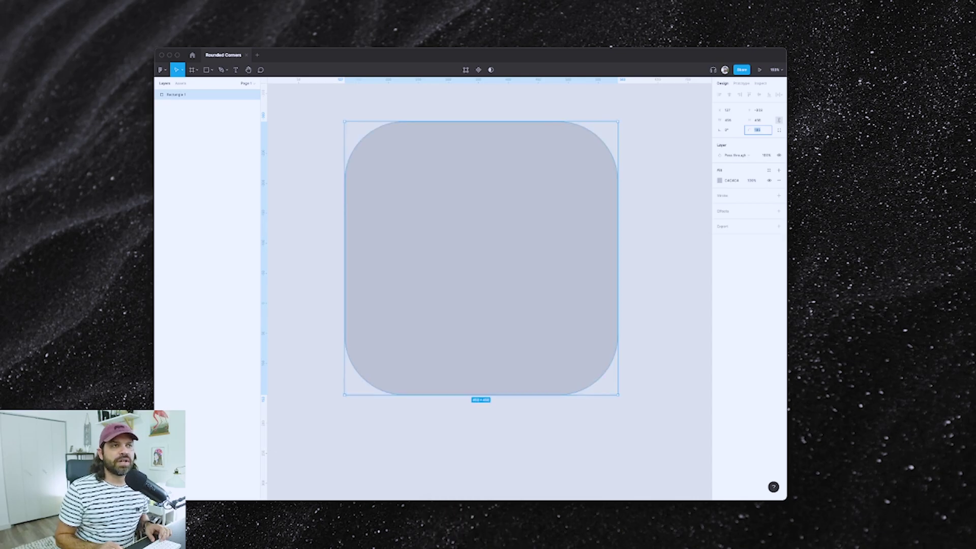
scroll(552, 175, "up", 5)
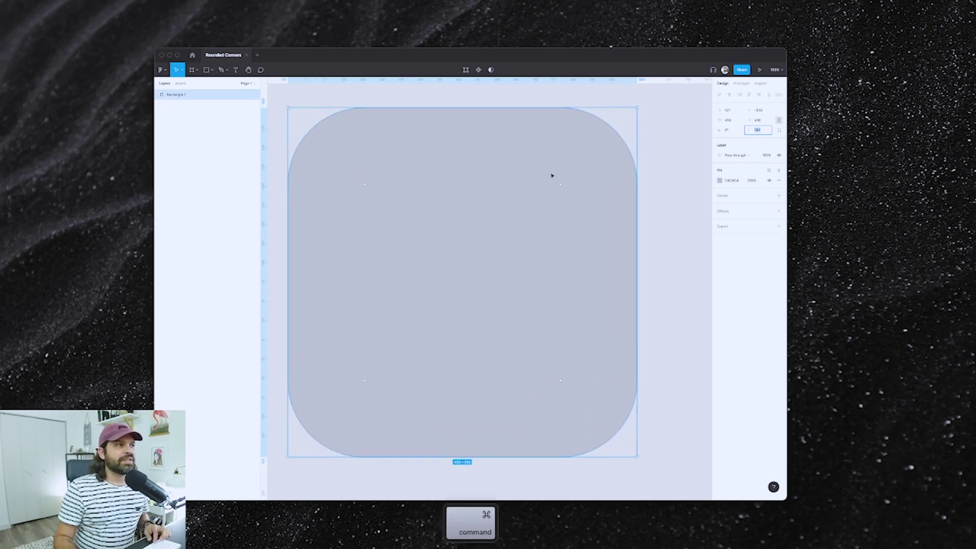
scroll(552, 176, "up", 3)
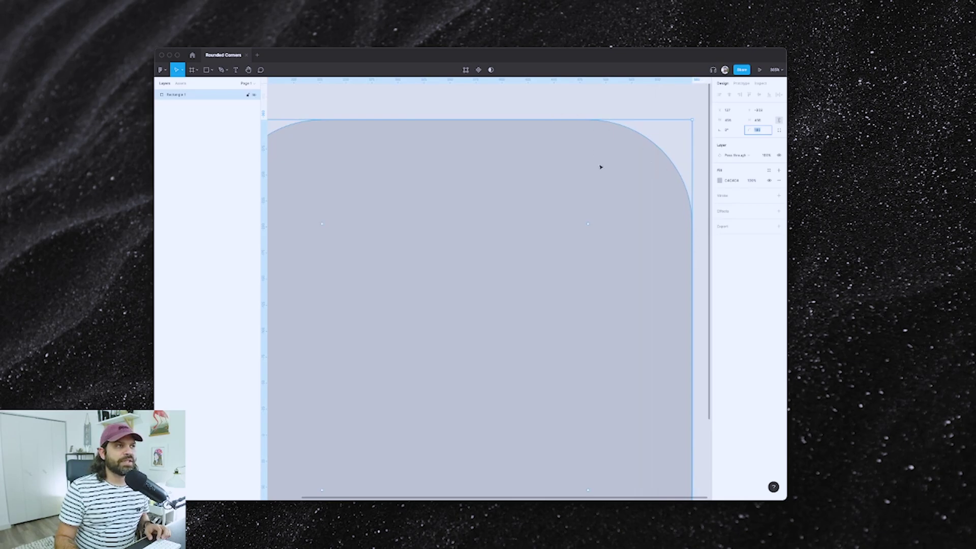
scroll(600, 166, "left", 3)
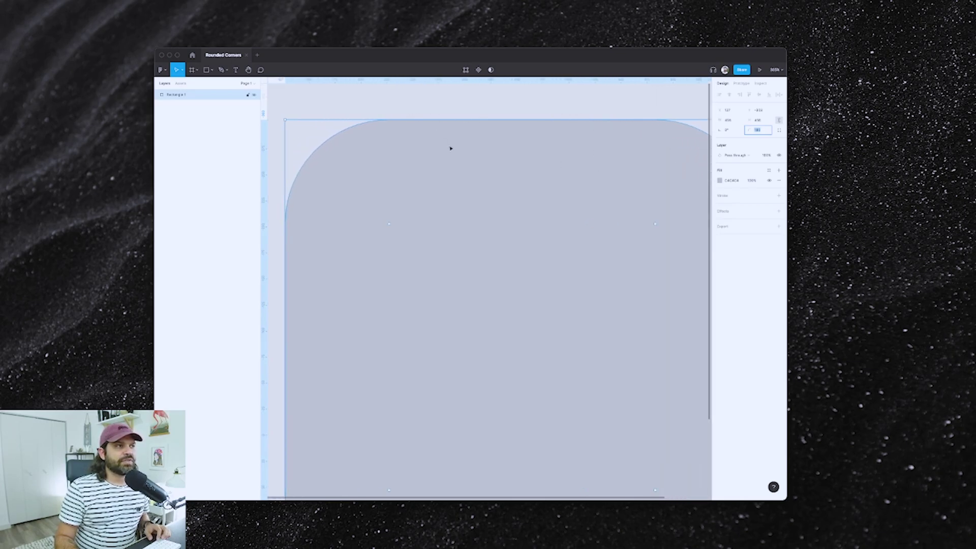
scroll(364, 218, "down", 2)
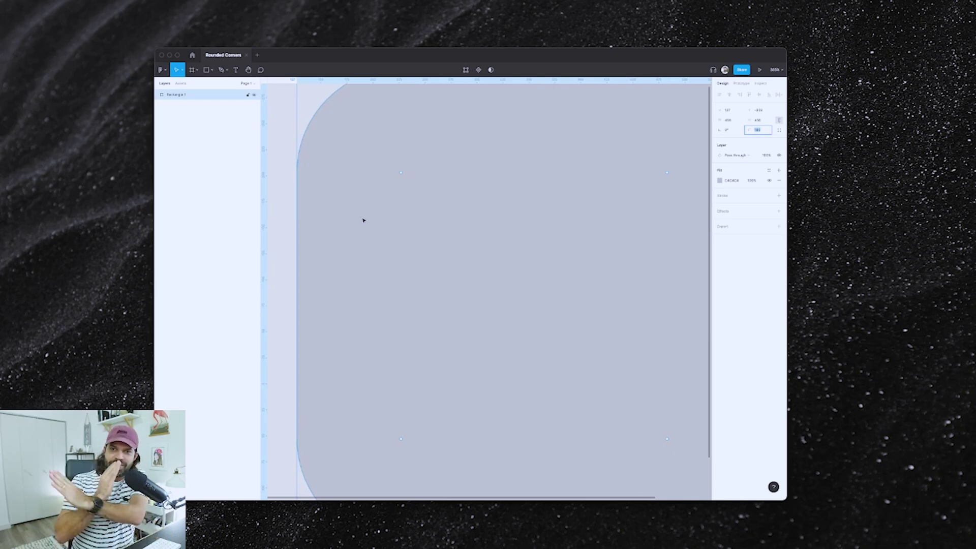
scroll(445, 252, "up", 2)
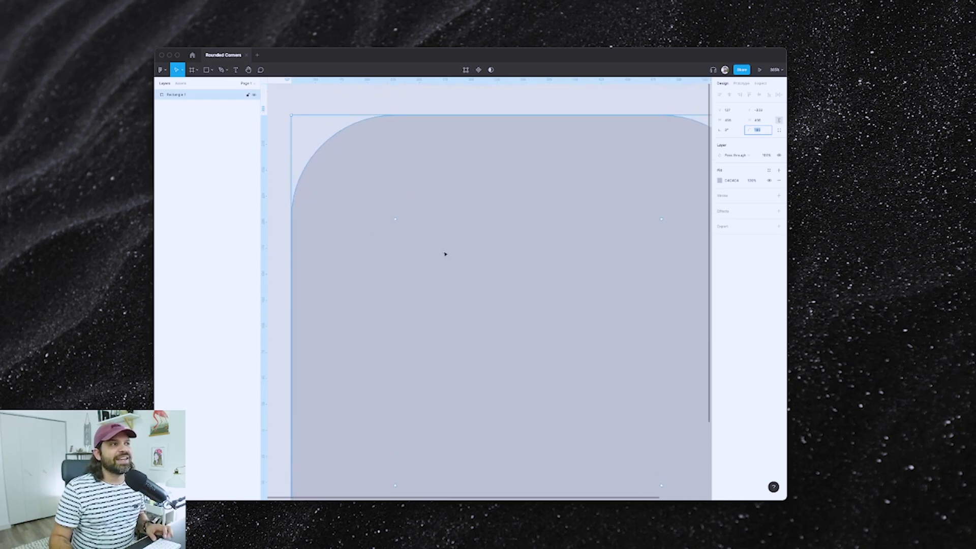
scroll(446, 254, "right", 1)
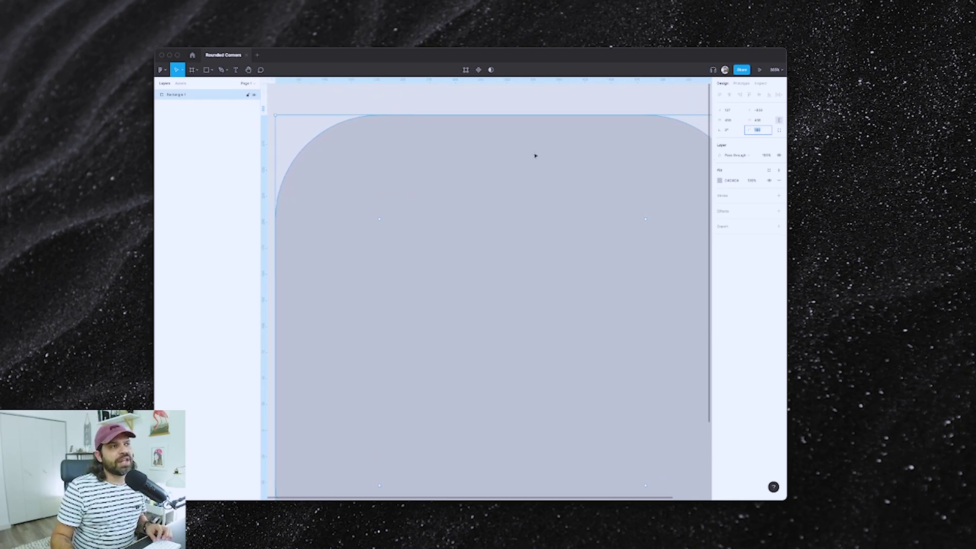
scroll(531, 155, "down", 1)
scroll(527, 154, "left", 1)
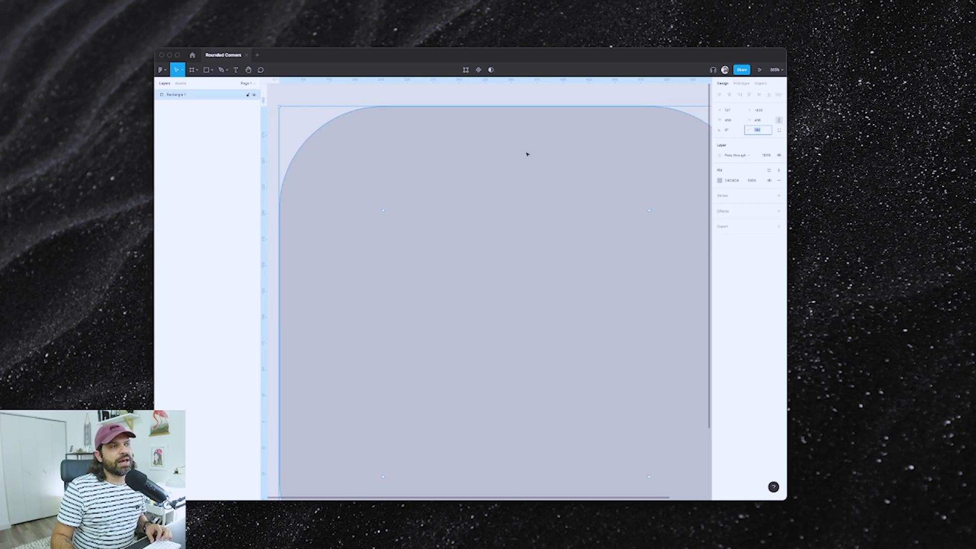
Step: Show independent corner values and raise corner smoothing to about 41%
left_click(780, 133)
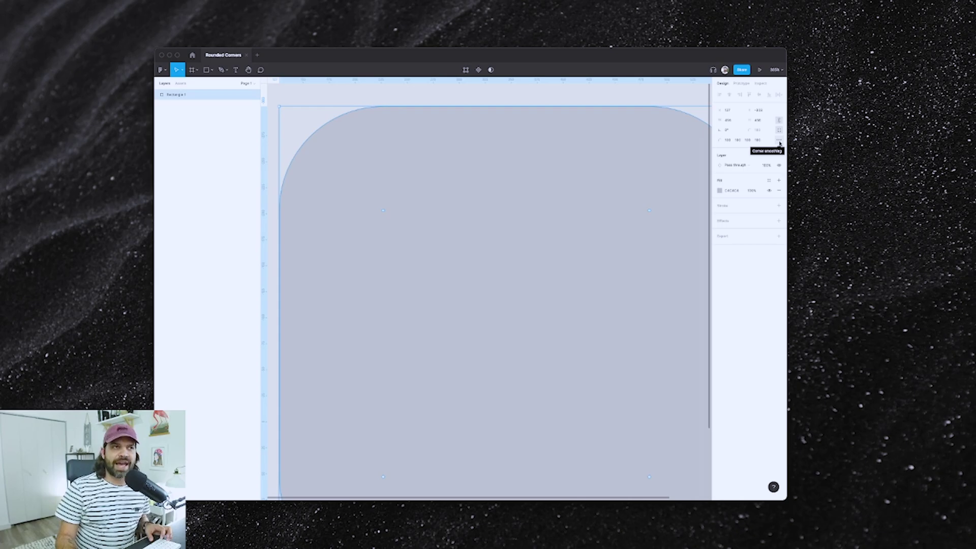
left_click(779, 140)
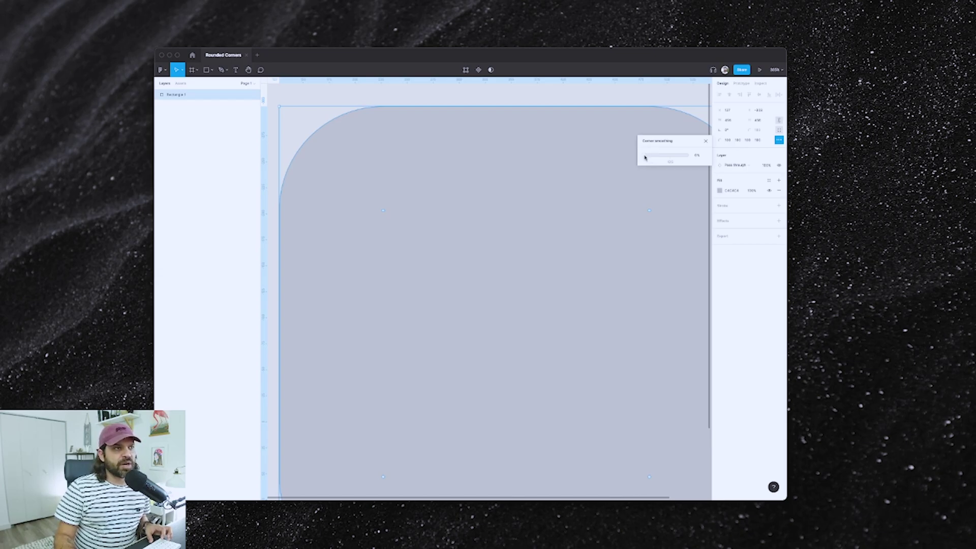
mouse_move(645, 158)
left_mouse_down()
mouse_move(671, 159)
mouse_move(659, 167)
left_mouse_up()
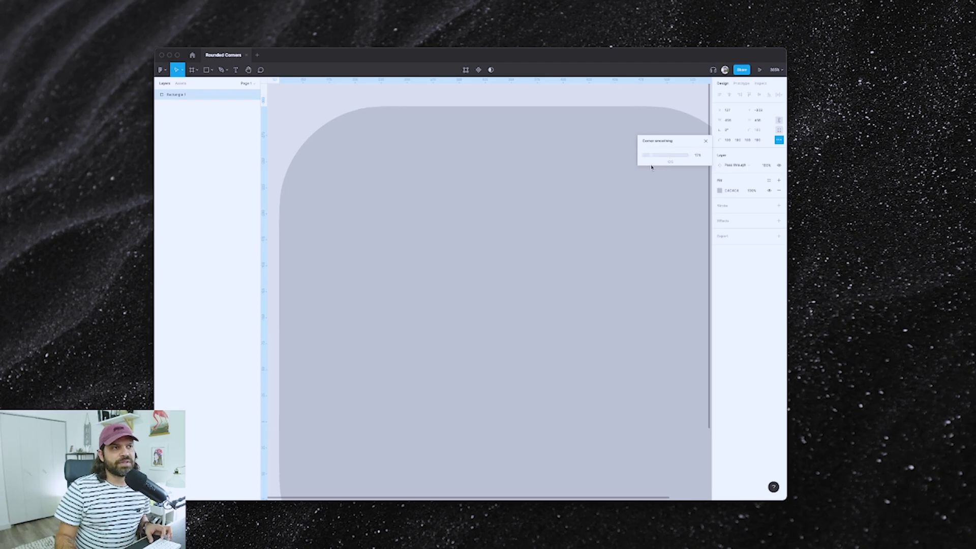
left_click_drag(639, 167, 671, 163)
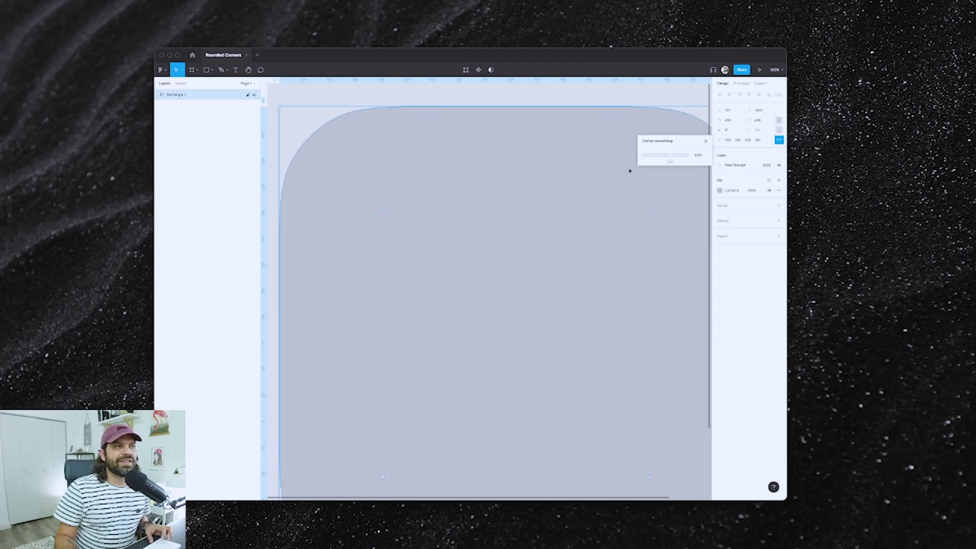
scroll(538, 109, "up", 3)
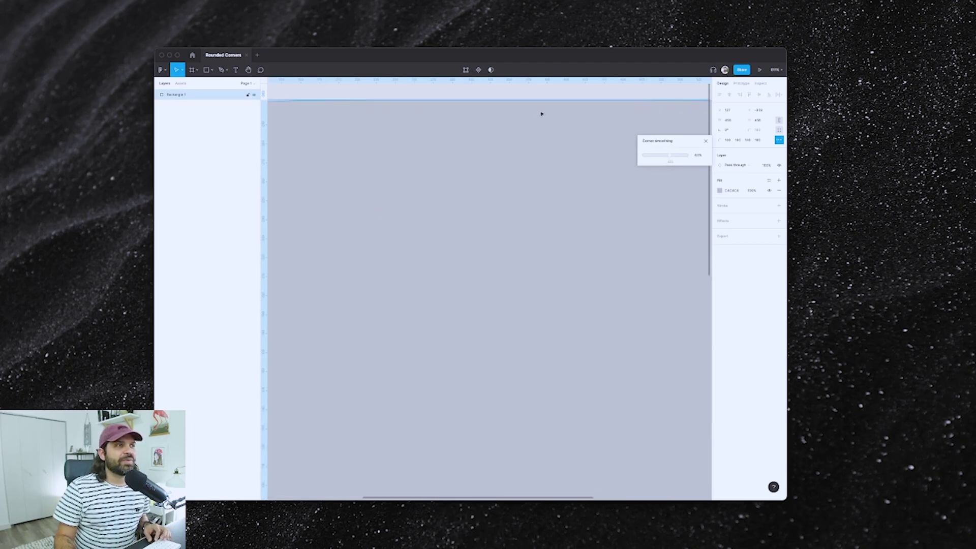
scroll(499, 147, "up", 3)
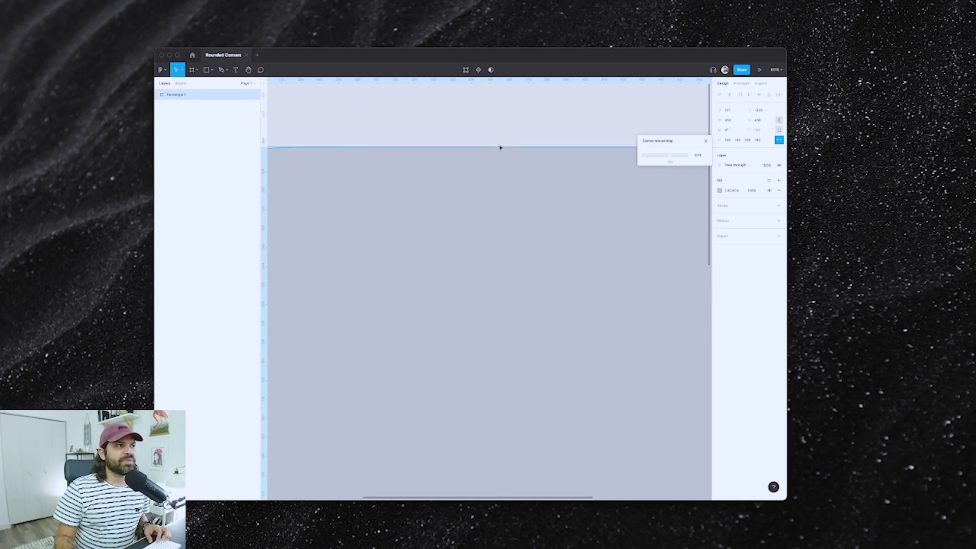
scroll(500, 148, "left", 5)
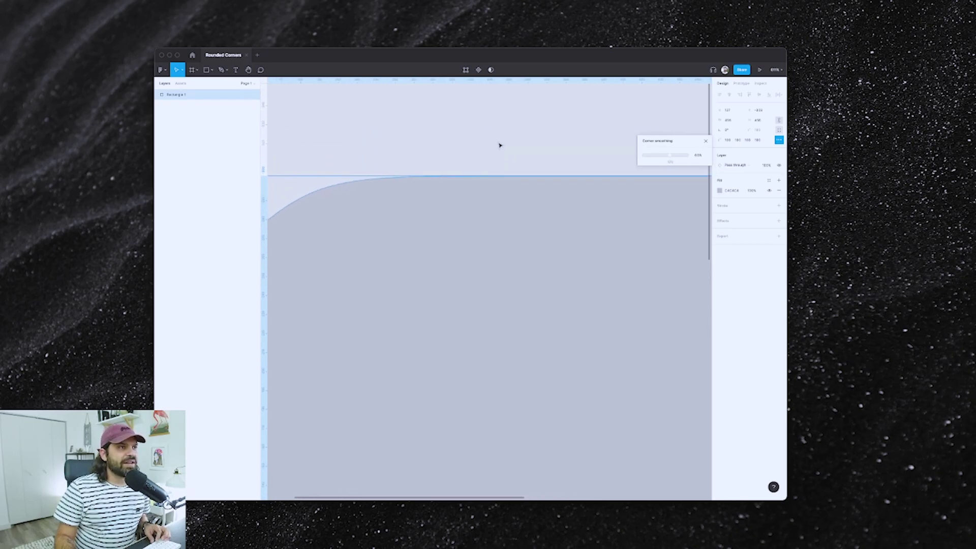
scroll(396, 173, "left", 5)
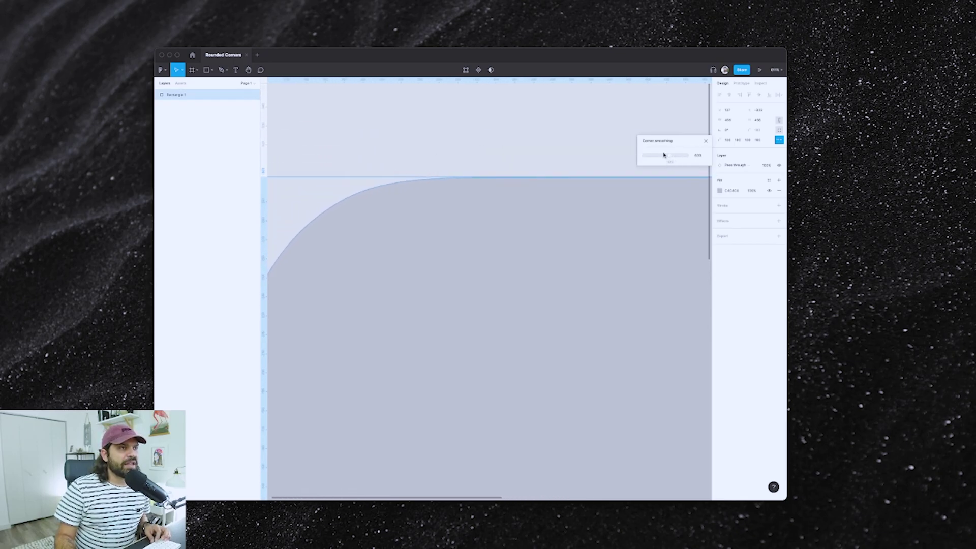
scroll(559, 189, "left", 3)
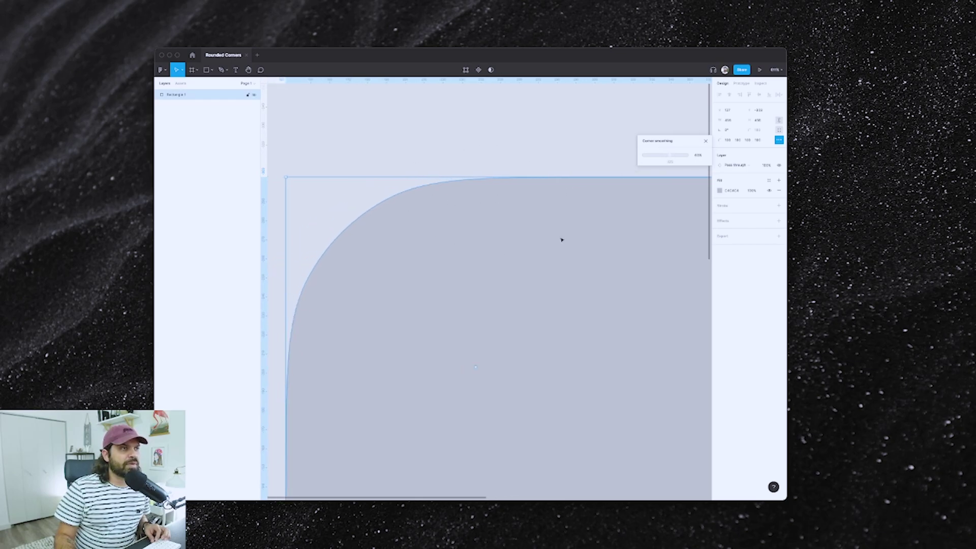
Step: Drop corner smoothing to 0% for comparison, then set it to the full 100%
left_click_drag(669, 158, 640, 158)
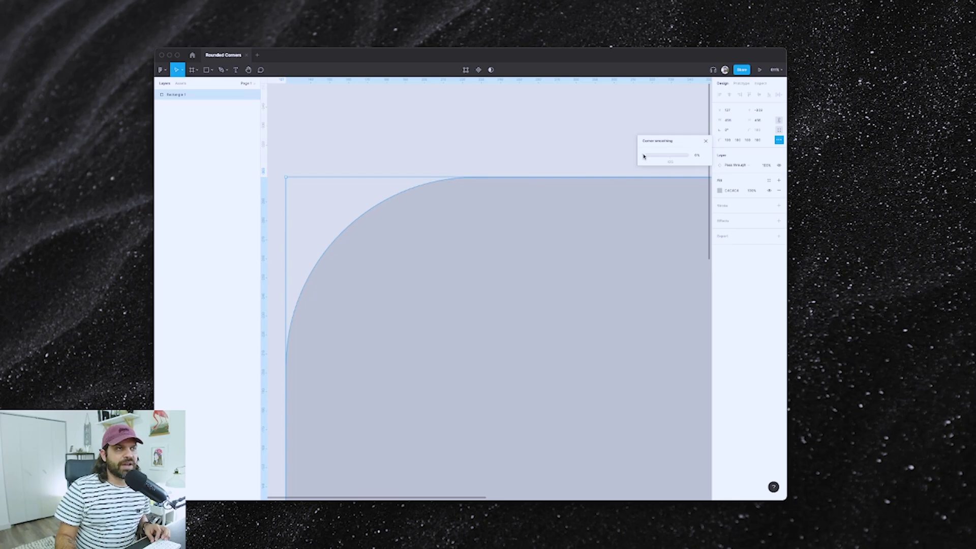
left_click_drag(643, 156, 698, 158)
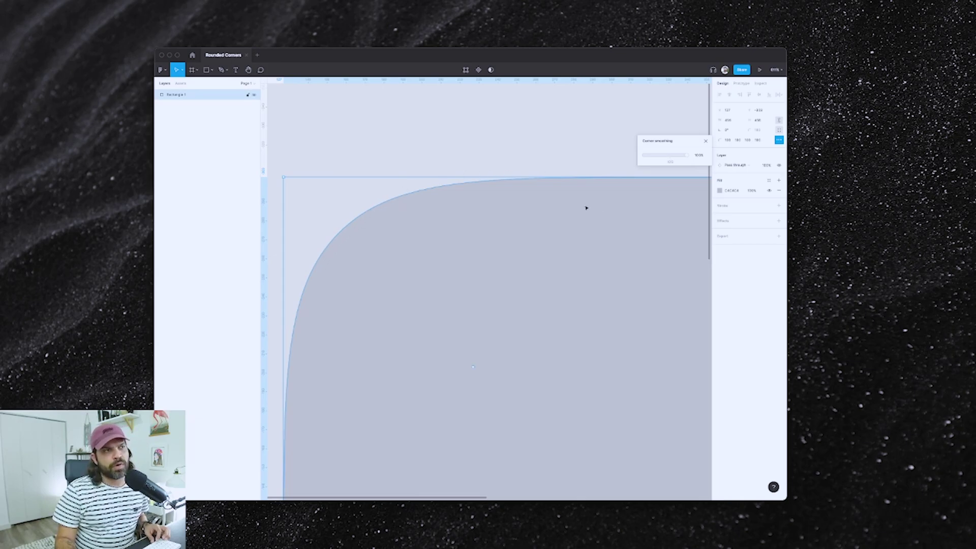
scroll(586, 208, "up", 5)
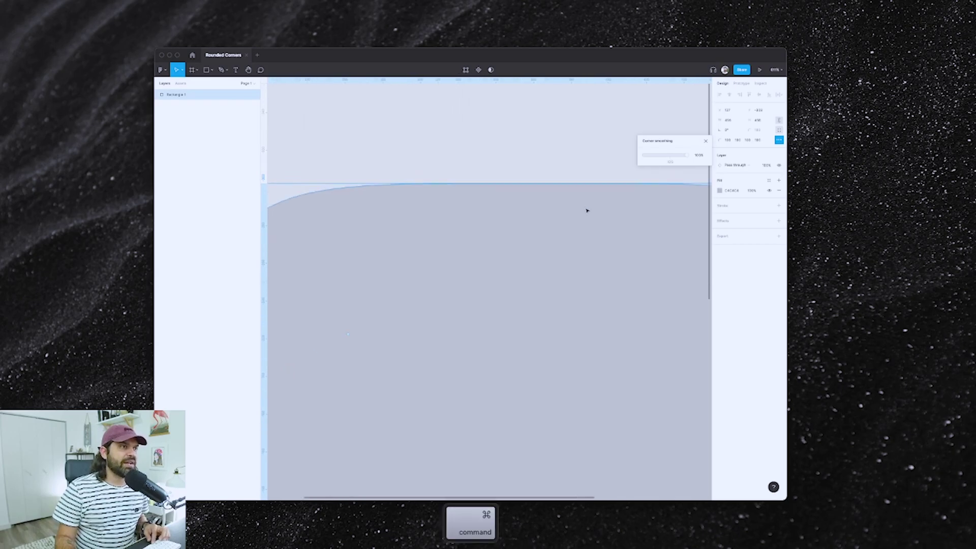
scroll(587, 210, "down", 3)
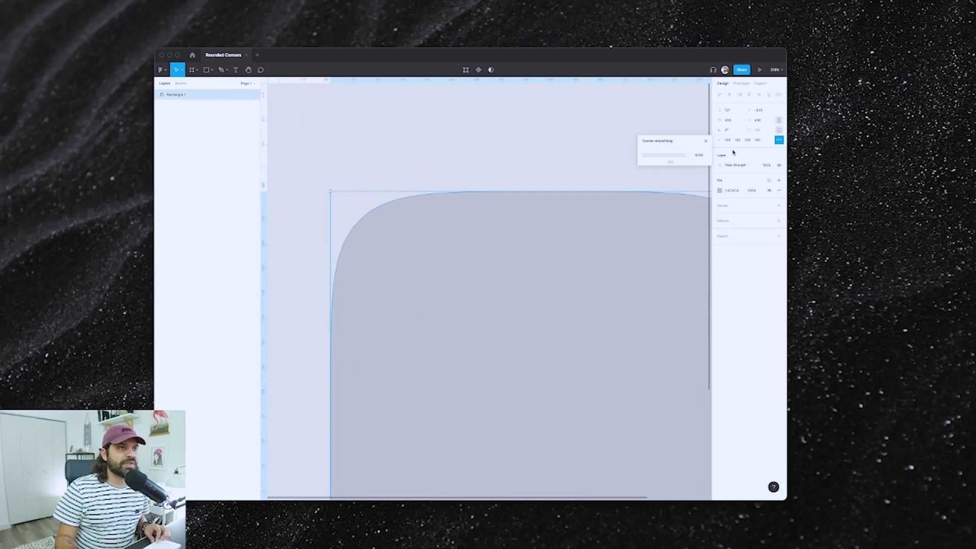
Step: Return to a single uniform corner radius and nudge it slightly larger
left_click(781, 132)
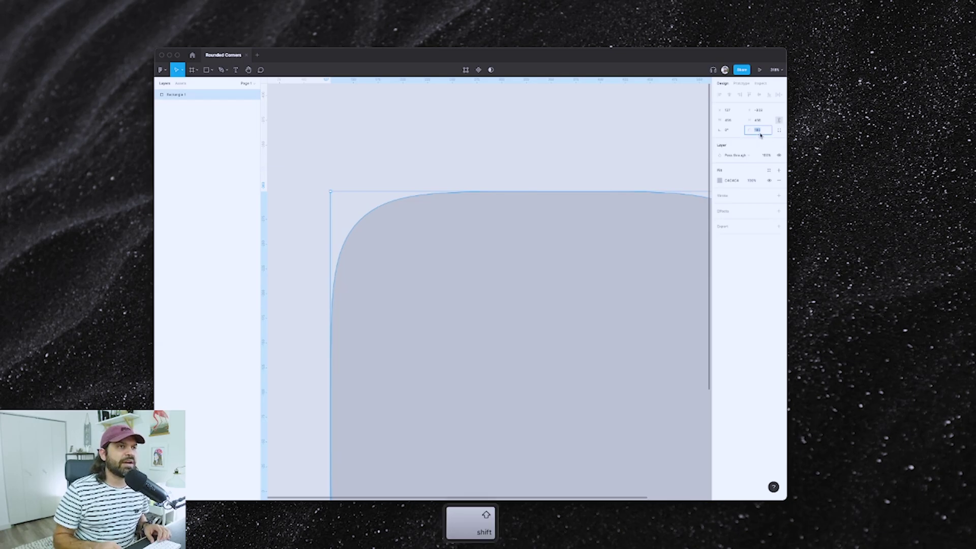
key("shift+Up")
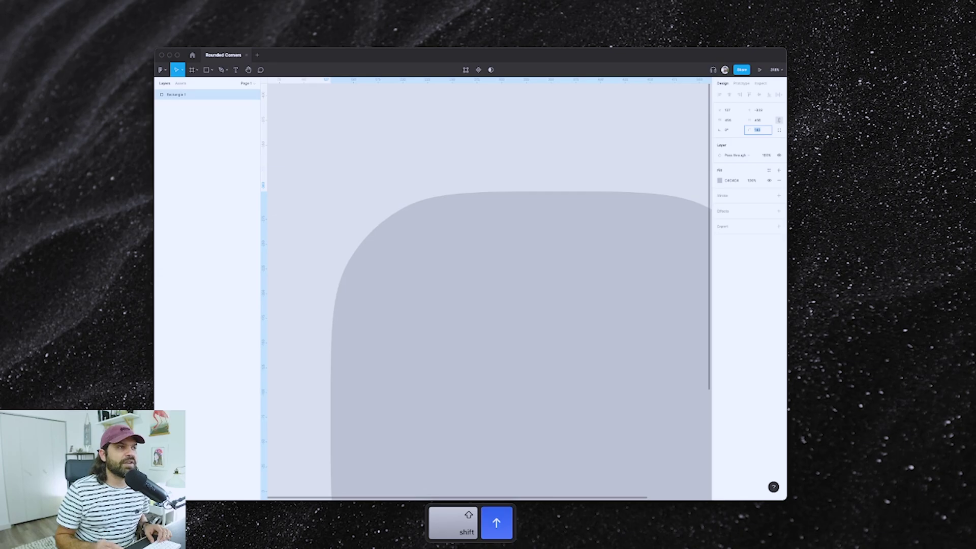
scroll(467, 200, "up", 5)
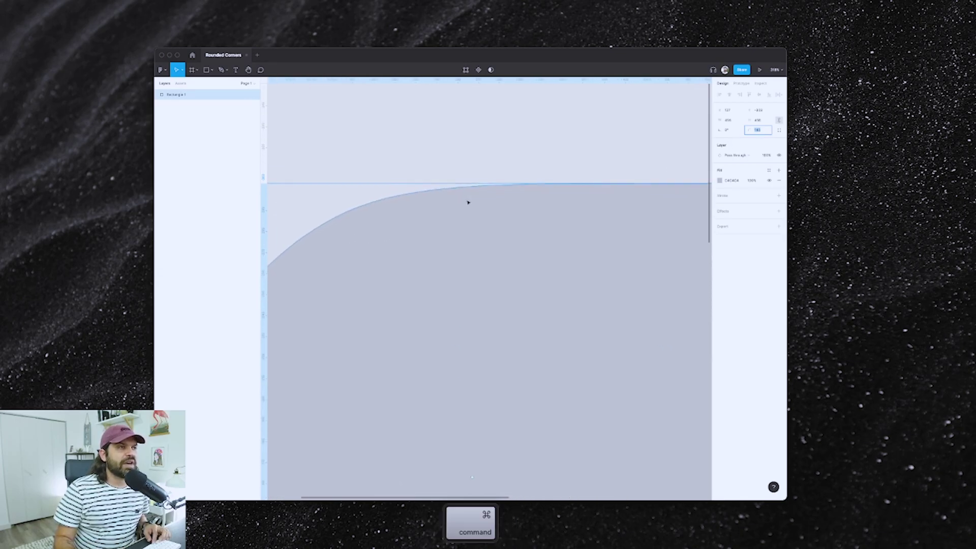